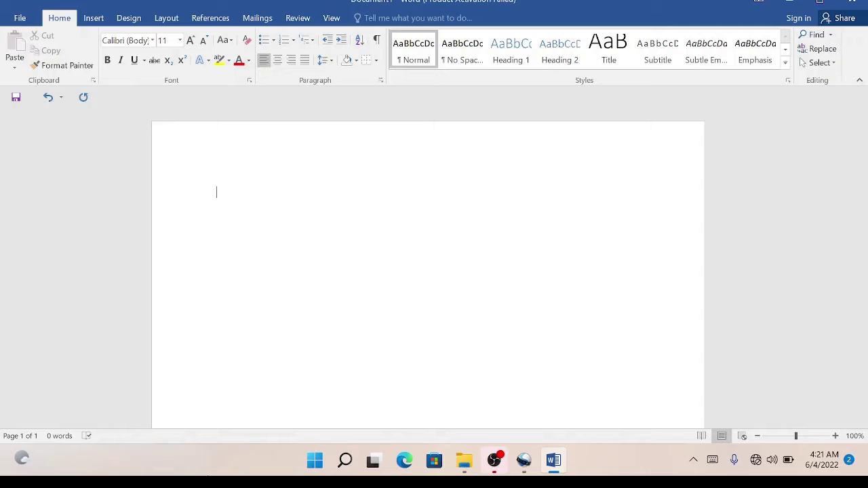
# Generate four paragraphs of sample text with =rand(4)
pyautogui.write('=ra')
pyautogui.write('nd(')
pyautogui.write('4')
pyautogui.write(')')
pyautogui.press('Return')
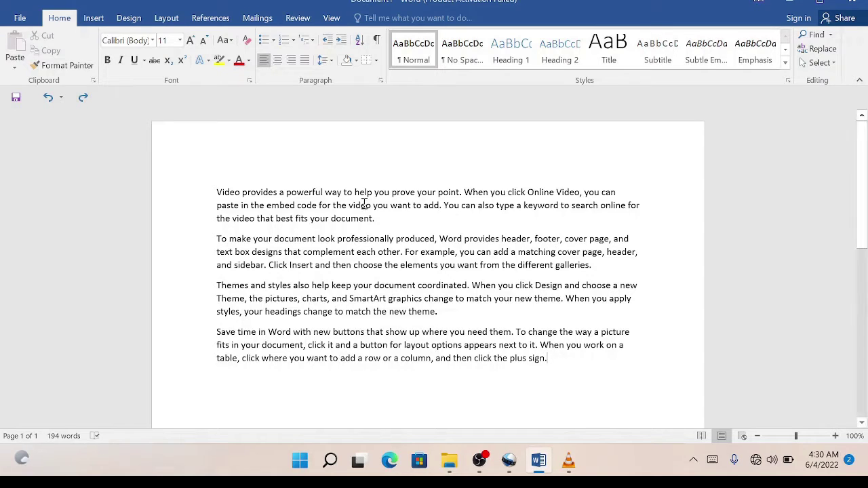
# Add a blank line above the first paragraph and type the heading 'Computer'
pyautogui.click(216, 192)
pyautogui.press('Return')
pyautogui.press('Return')
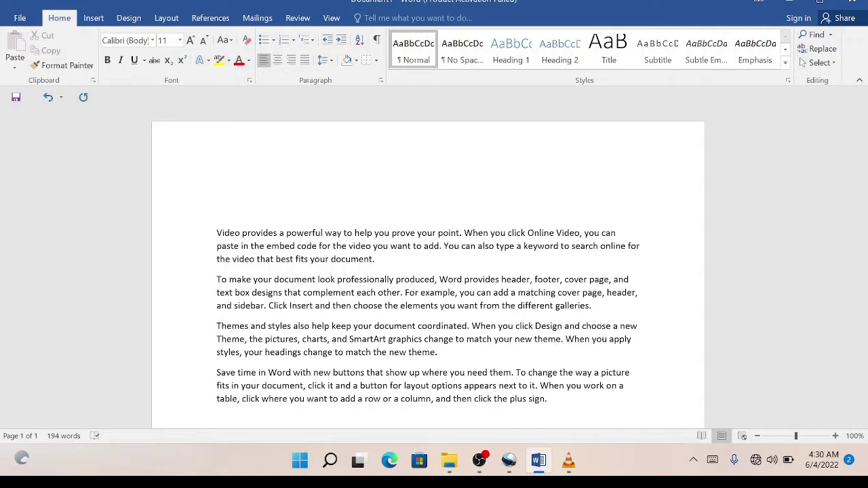
pyautogui.write('Cop')
pyautogui.press('BackSpace')
pyautogui.write('mputer')
# Apply a gold text effect to the word 'Computer'
pyautogui.moveTo(266, 192); pyautogui.dragTo(214, 195)
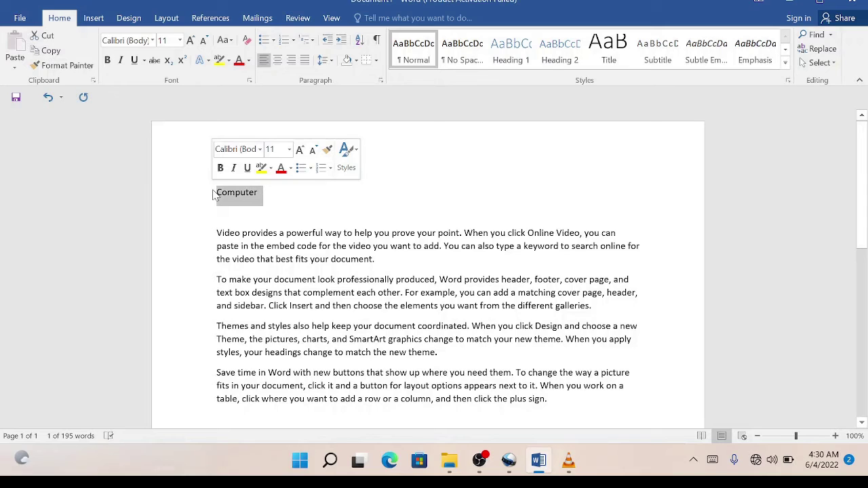
pyautogui.click(207, 62)
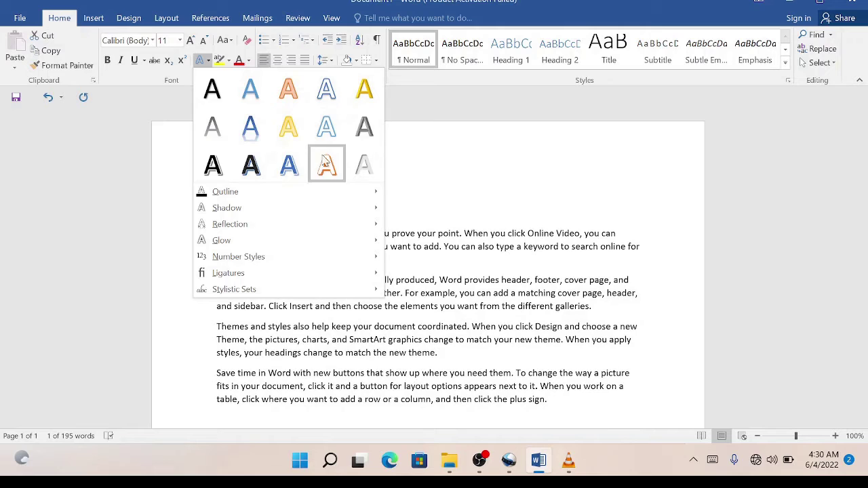
pyautogui.click(289, 129)
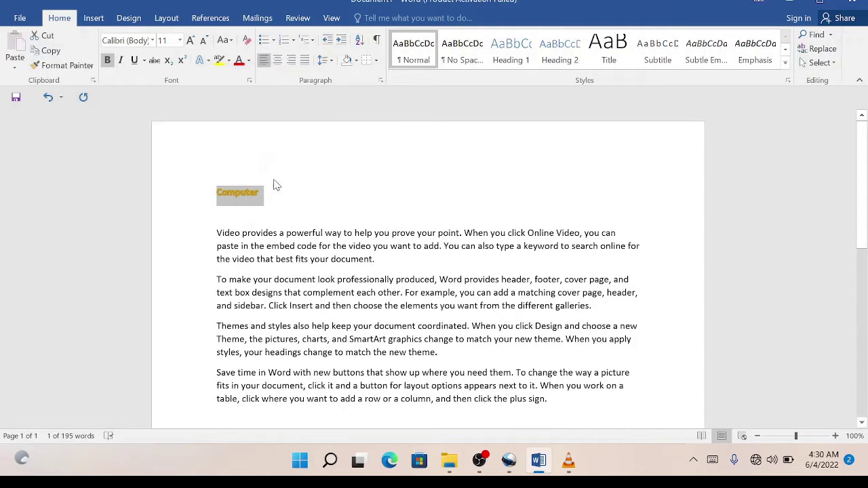
pyautogui.click(275, 203)
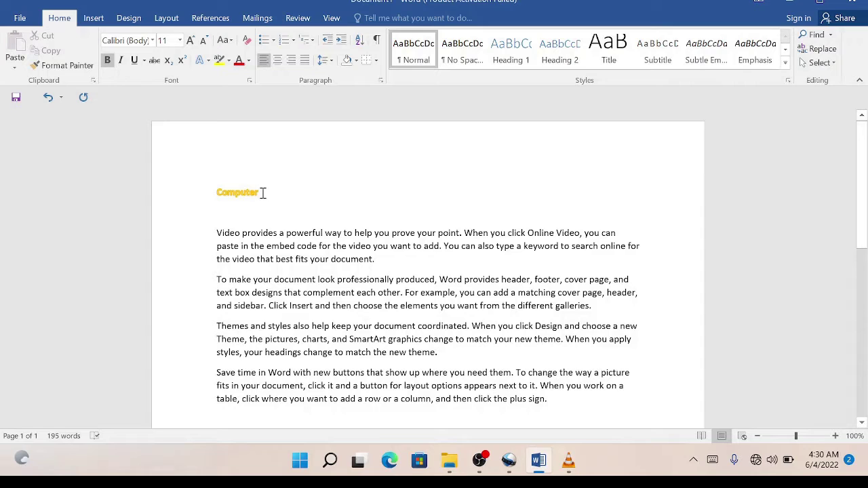
# Set the 'Computer' heading to 28 pt and centre it
pyautogui.moveTo(264, 193); pyautogui.dragTo(210, 194)
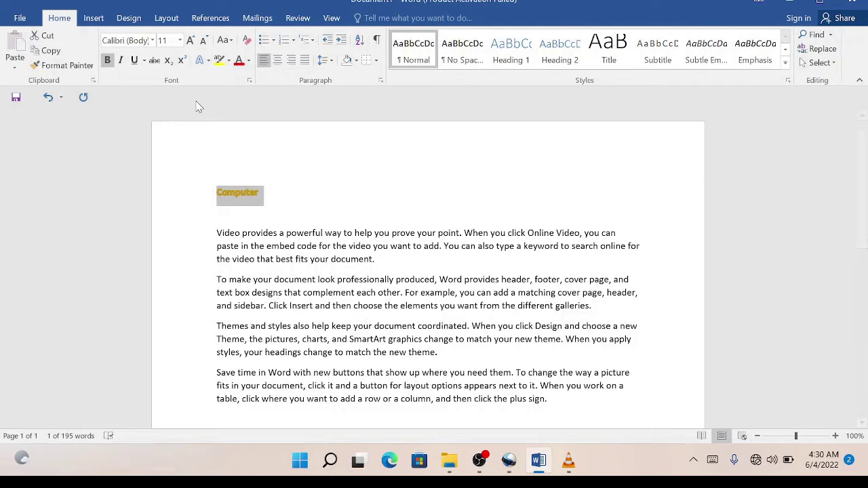
pyautogui.click(180, 40)
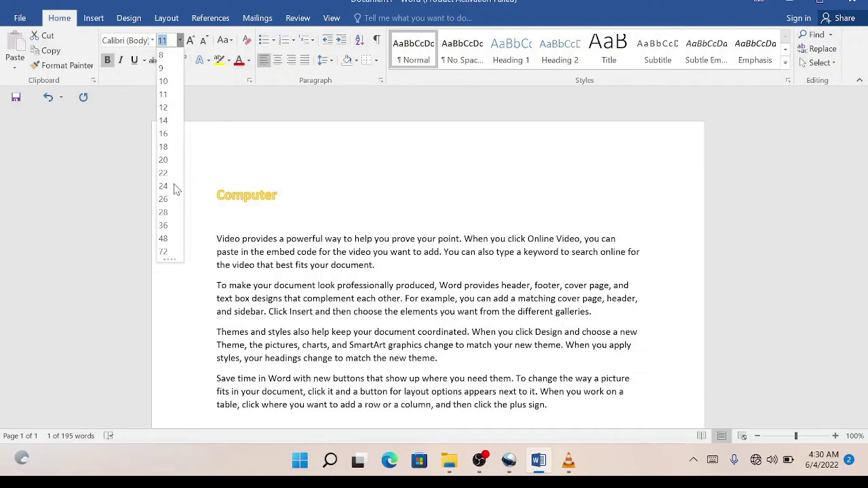
pyautogui.click(164, 212)
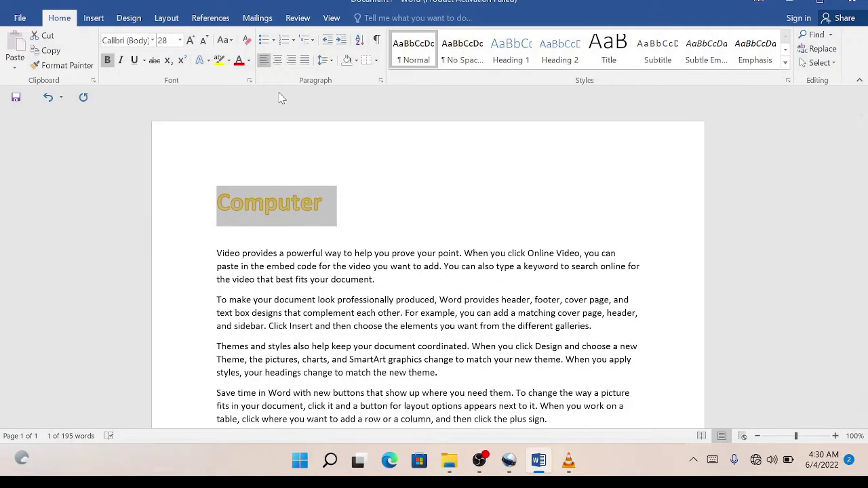
pyautogui.click(277, 59)
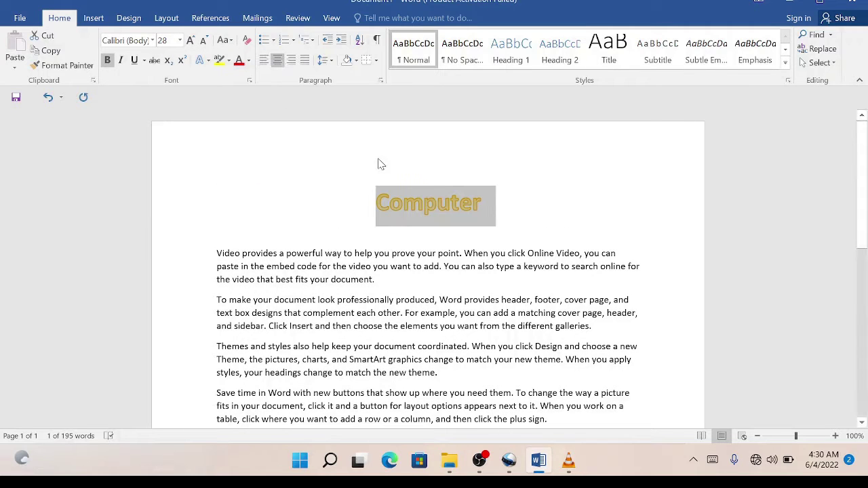
pyautogui.click(480, 205)
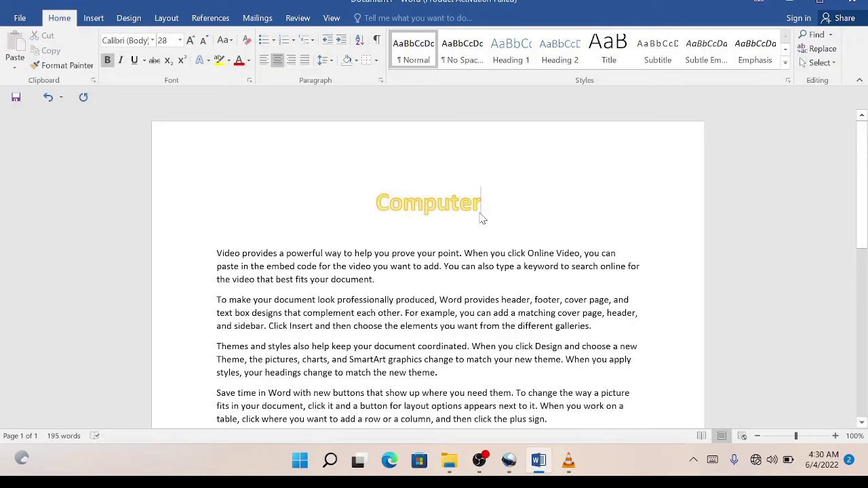
pyautogui.moveTo(482, 204); pyautogui.dragTo(358, 205)
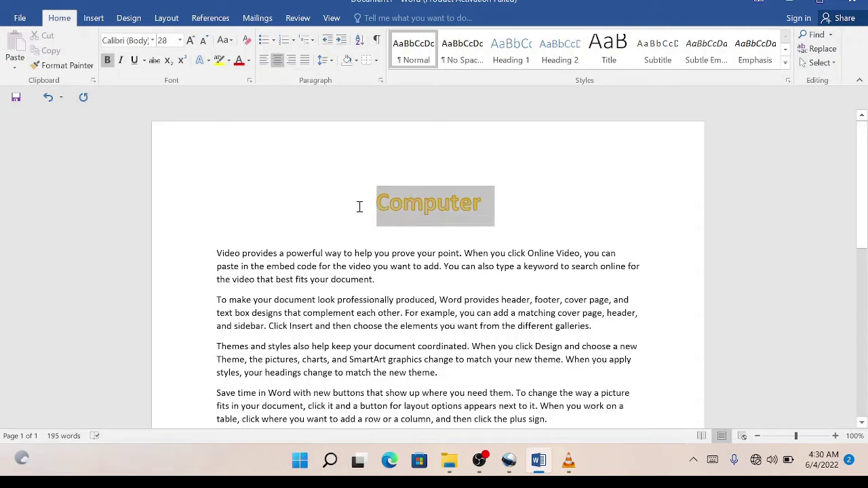
pyautogui.click(200, 60)
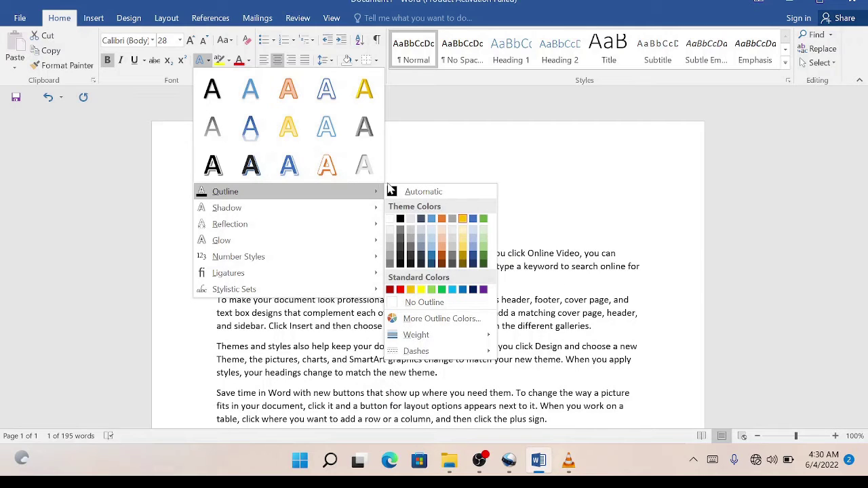
pyautogui.moveTo(226, 207)
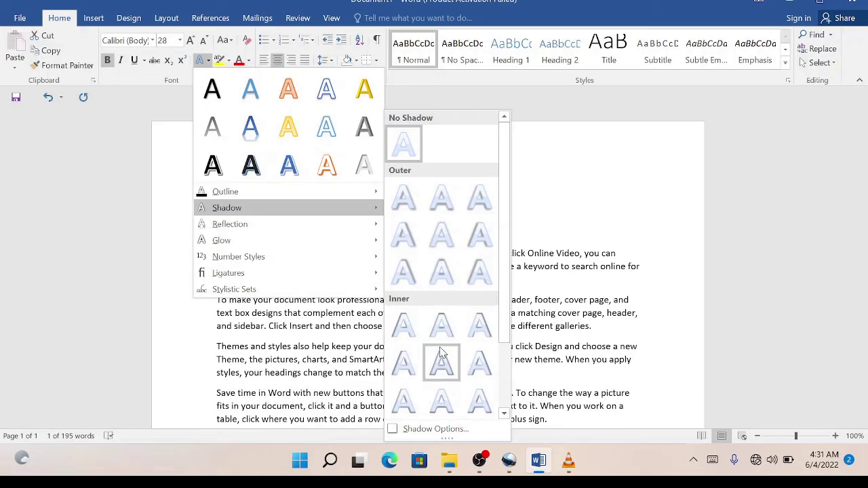
pyautogui.click(541, 189)
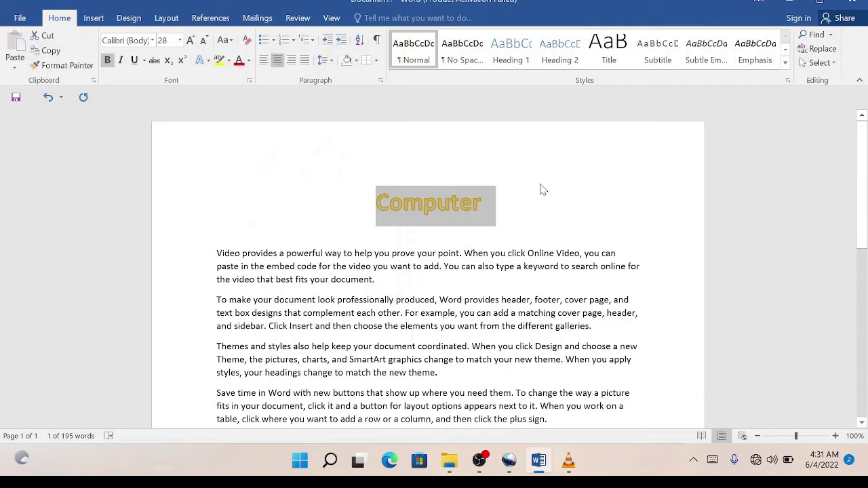
pyautogui.scroll(-2, 576, 185)
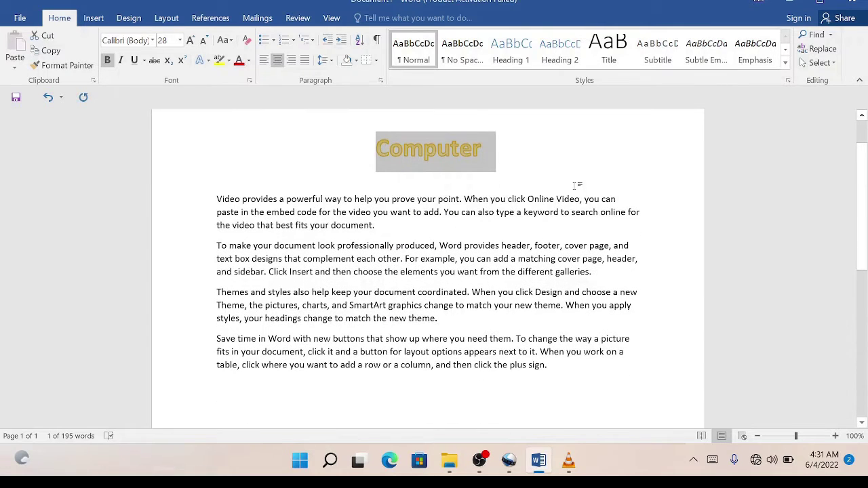
pyautogui.hotkey('ctrl', 'z')
# Set the first two paragraphs to 1.5 line spacing
pyautogui.moveTo(599, 276); pyautogui.dragTo(197, 202)
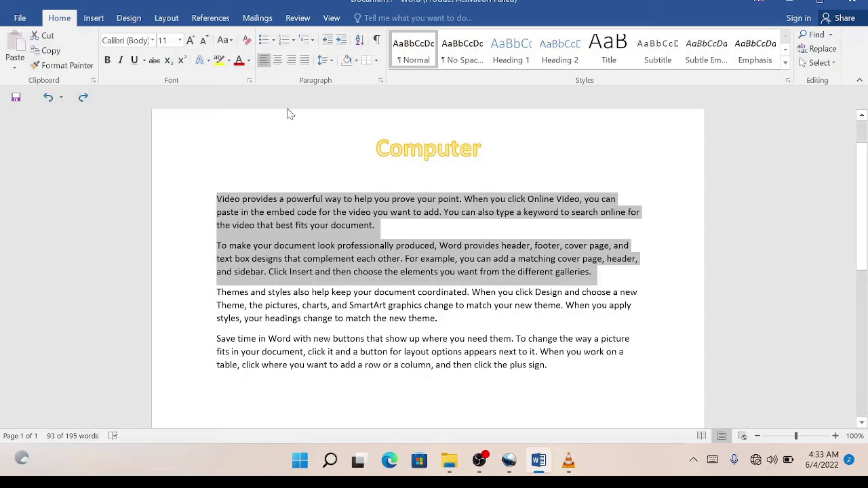
pyautogui.click(330, 63)
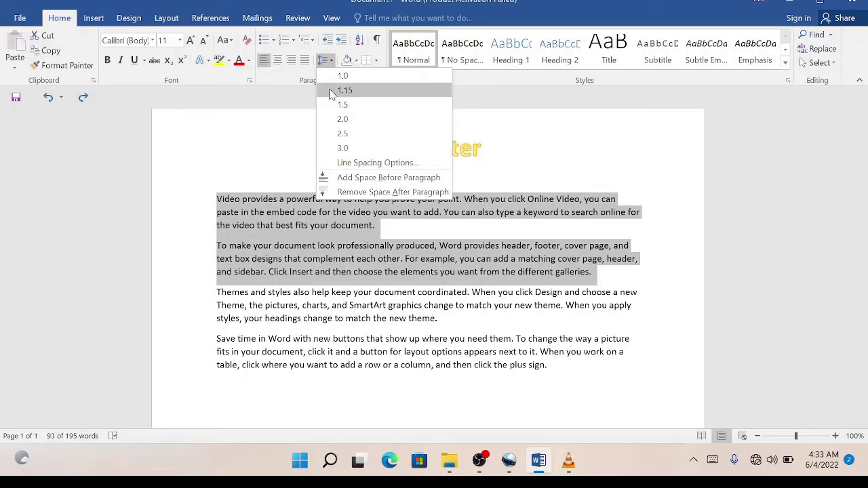
pyautogui.click(343, 105)
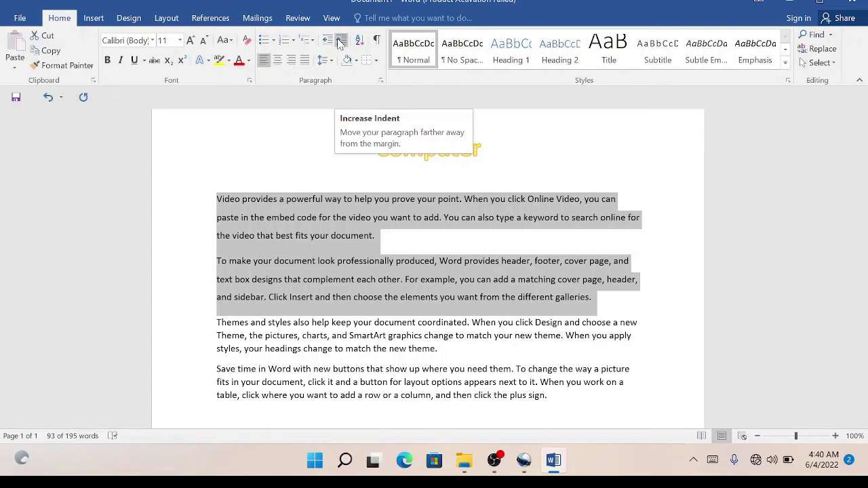
# Adjust the two paragraphs' indent, ending with them back at the left margin
pyautogui.click(342, 42)
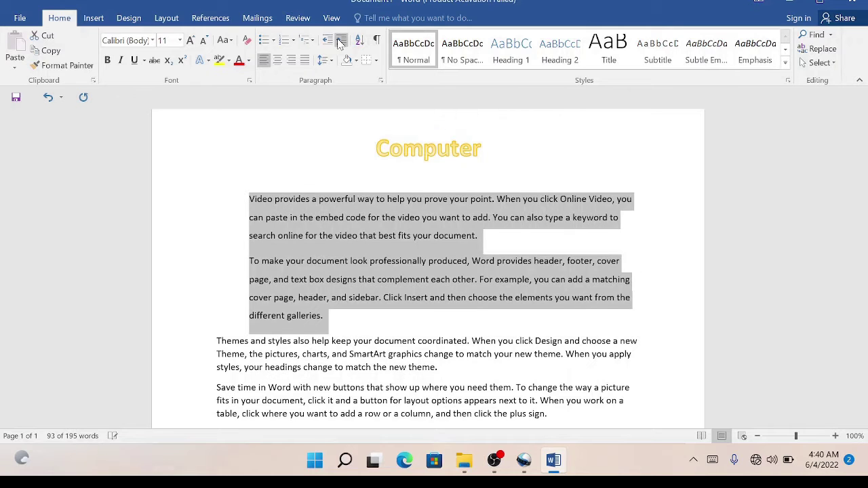
pyautogui.click(341, 43)
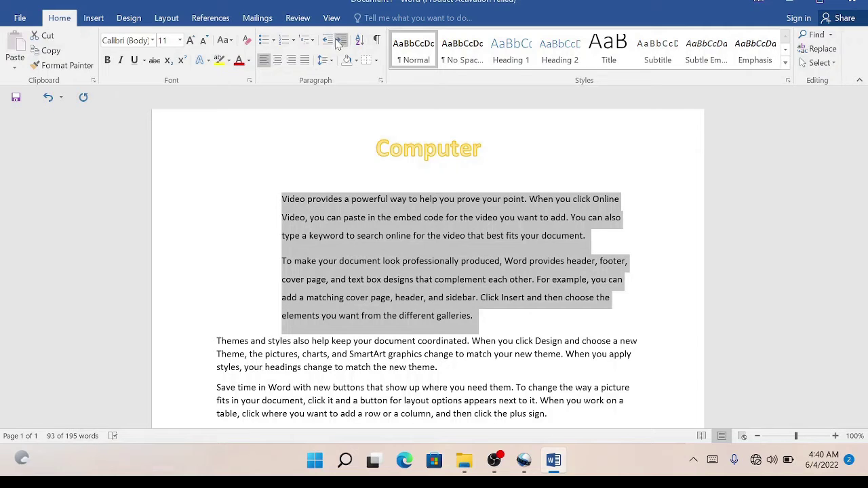
pyautogui.click(329, 42)
pyautogui.click(329, 42)
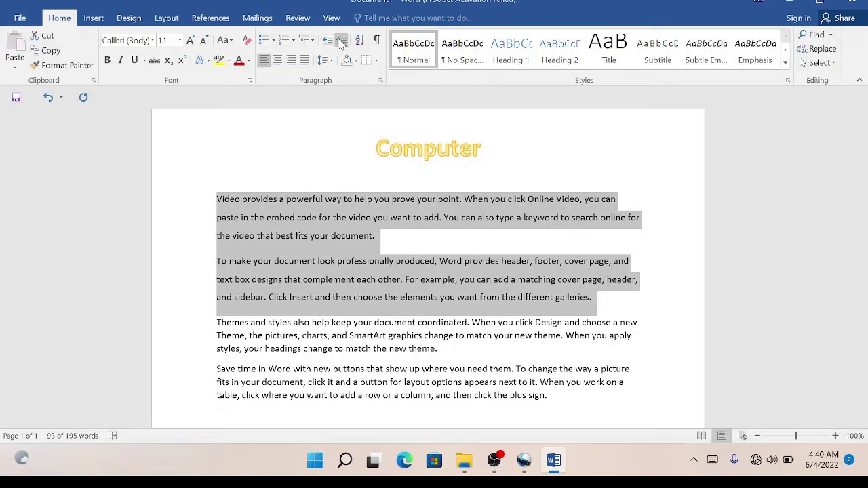
pyautogui.click(341, 43)
pyautogui.click(341, 43)
pyautogui.click(341, 43)
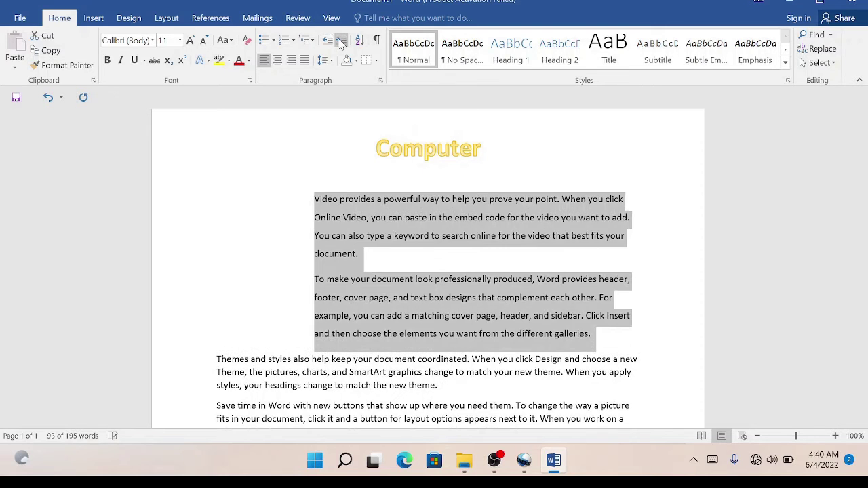
pyautogui.click(341, 43)
pyautogui.click(341, 43)
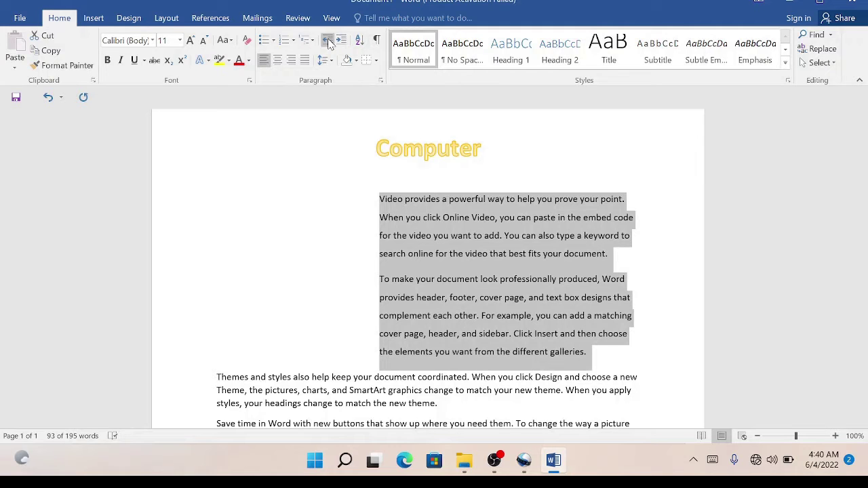
pyautogui.click(328, 42)
pyautogui.click(328, 42)
pyautogui.click(328, 41)
pyautogui.click(328, 41)
pyautogui.click(328, 41)
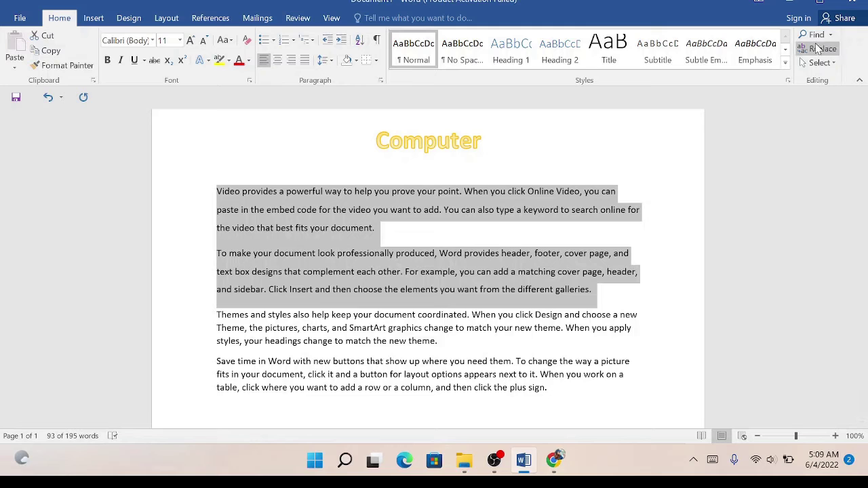
pyautogui.click(816, 35)
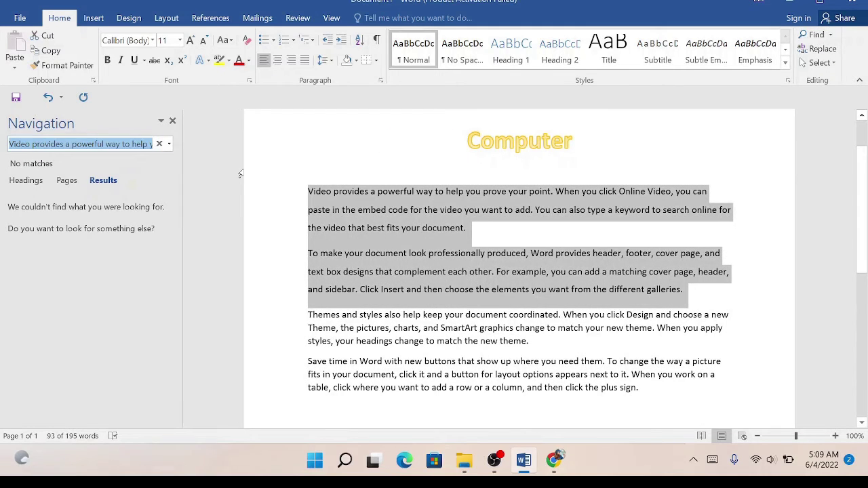
pyautogui.press('BackSpace')
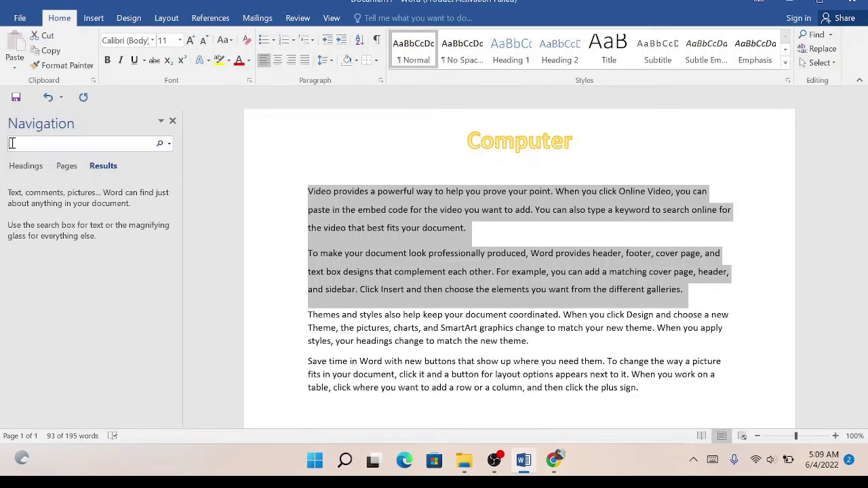
pyautogui.write('your')
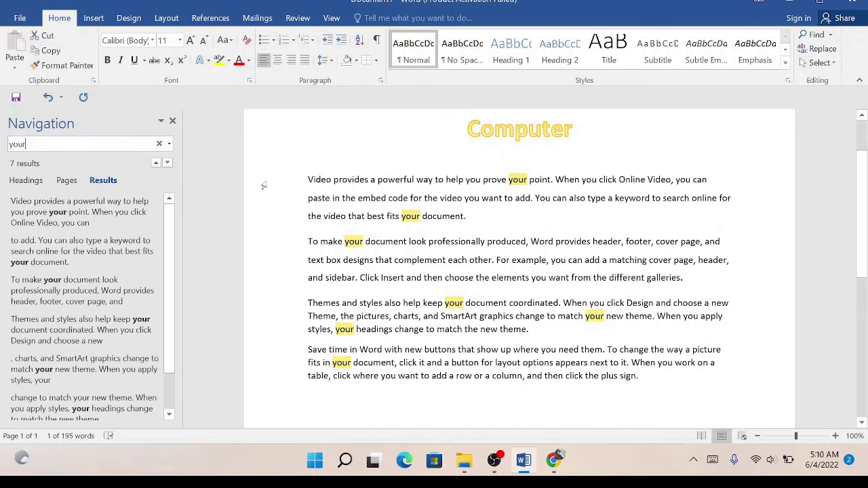
# Select the first two paragraphs and enter 'video' to find and 'audio' as replacement
pyautogui.click(174, 121)
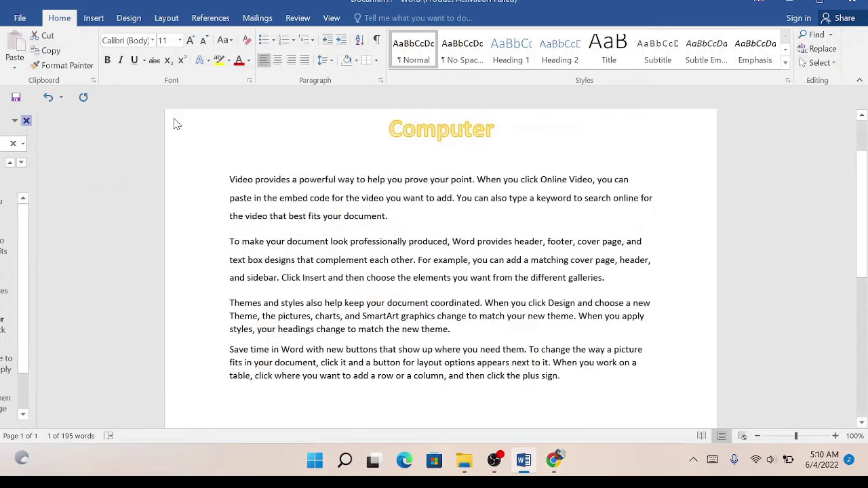
pyautogui.moveTo(216, 179); pyautogui.dragTo(594, 277)
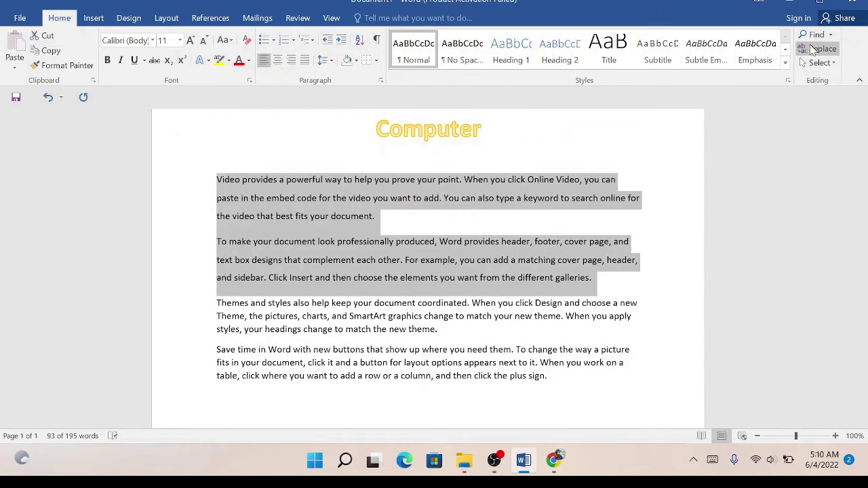
pyautogui.click(814, 52)
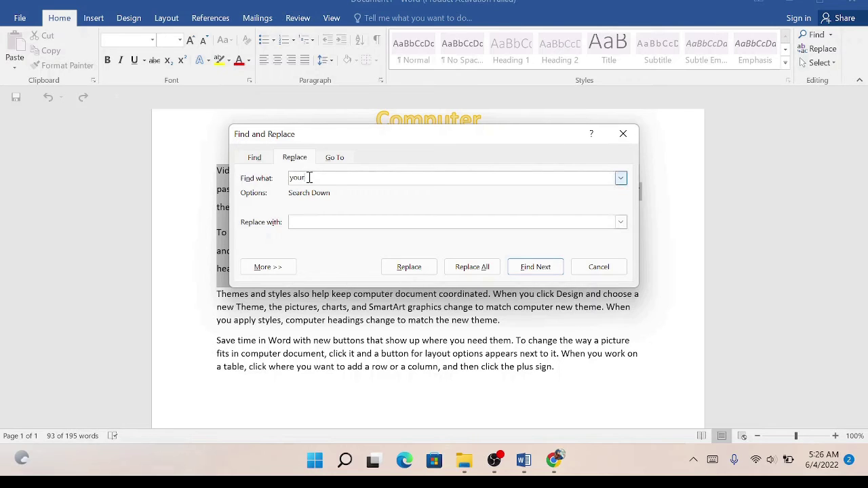
pyautogui.press('BackSpace')
pyautogui.press('BackSpace')
pyautogui.press('BackSpace')
pyautogui.press('BackSpace')
pyautogui.write('vid')
pyautogui.write('eo')
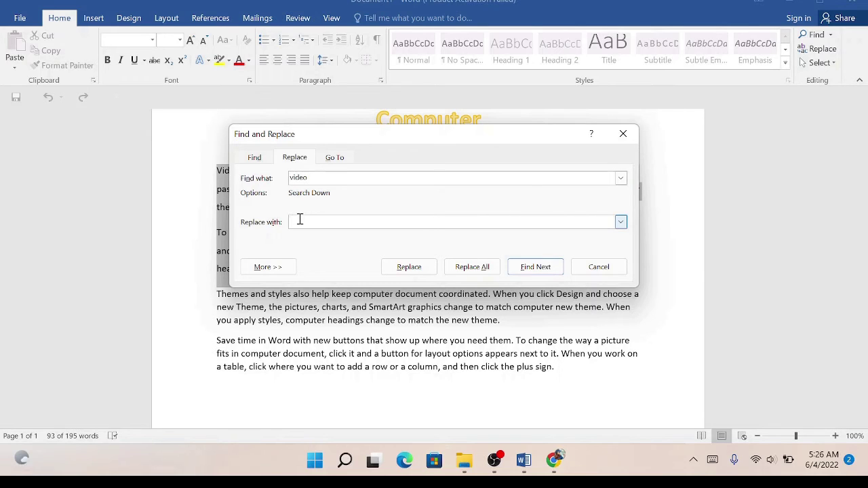
pyautogui.click(299, 221)
pyautogui.write('a')
pyautogui.write('udio')
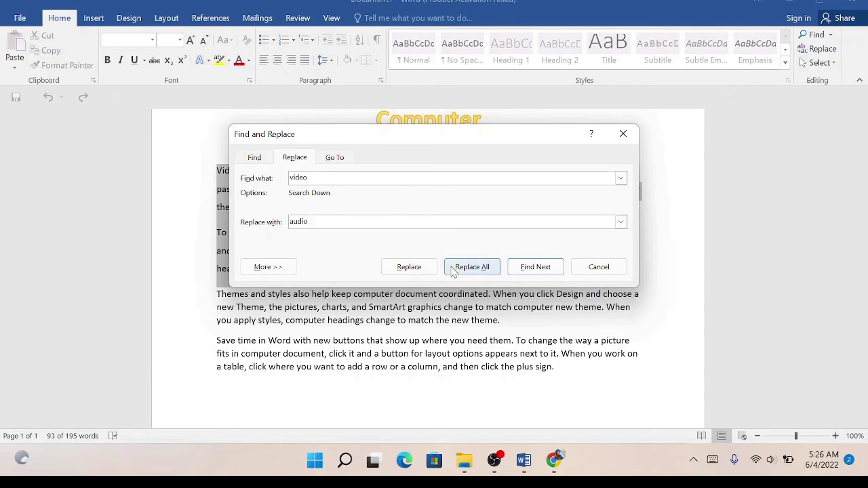
# Replace all matches throughout the document, confirming 4 replacements
pyautogui.click(453, 270)
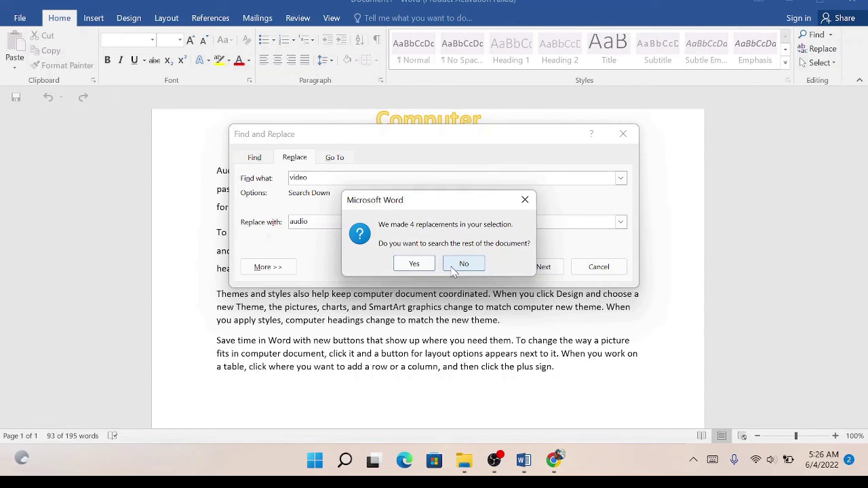
pyautogui.click(414, 264)
pyautogui.click(415, 265)
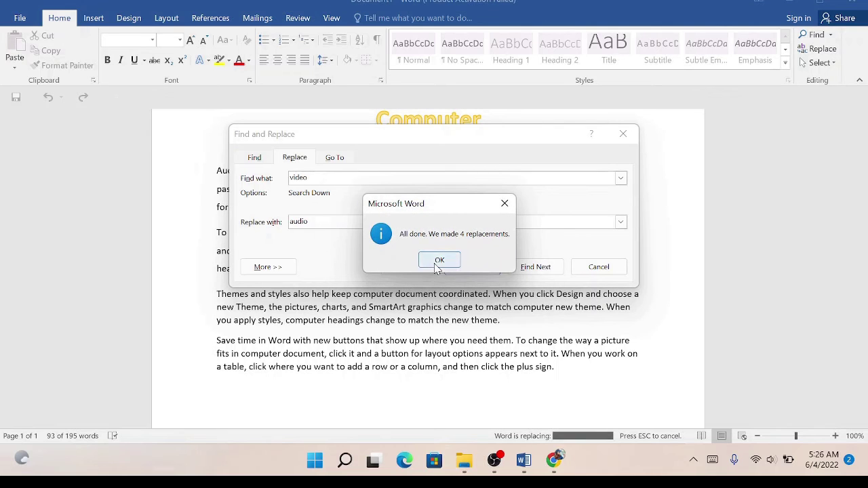
pyautogui.click(437, 266)
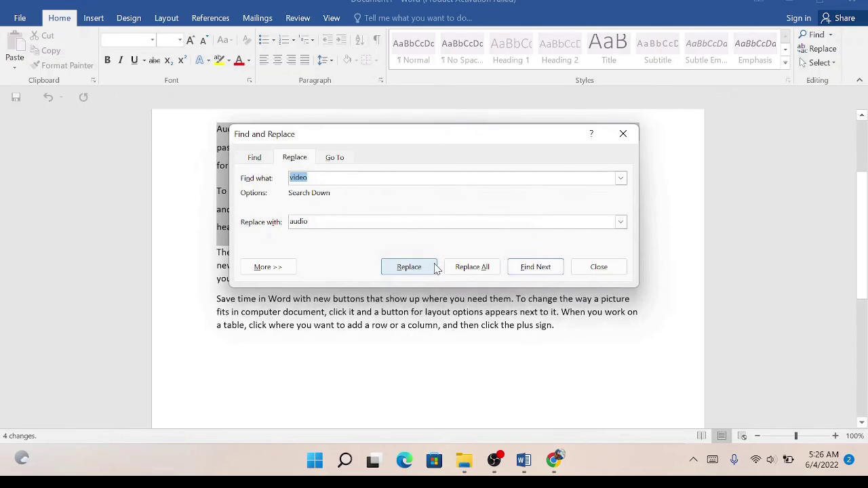
pyautogui.click(597, 268)
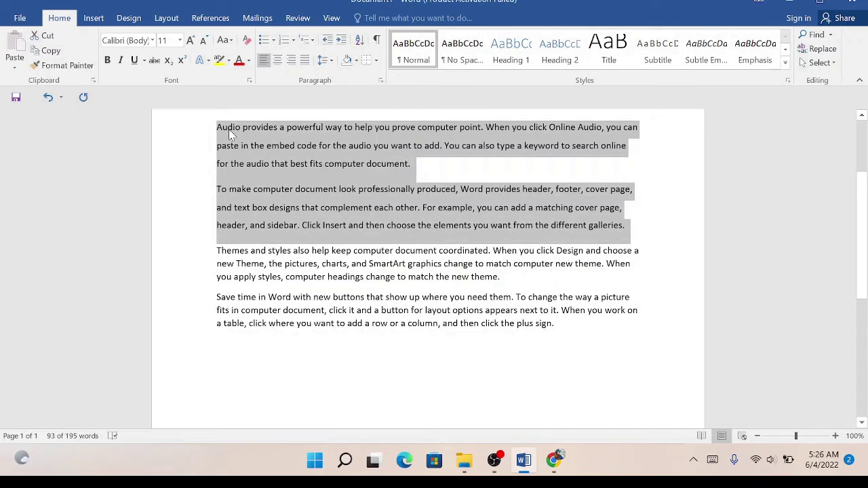
pyautogui.click(262, 167)
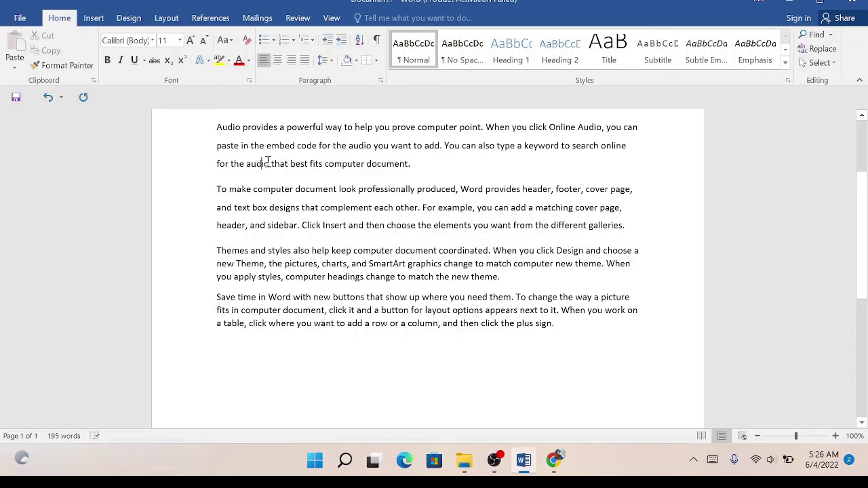
pyautogui.moveTo(270, 164); pyautogui.dragTo(245, 163)
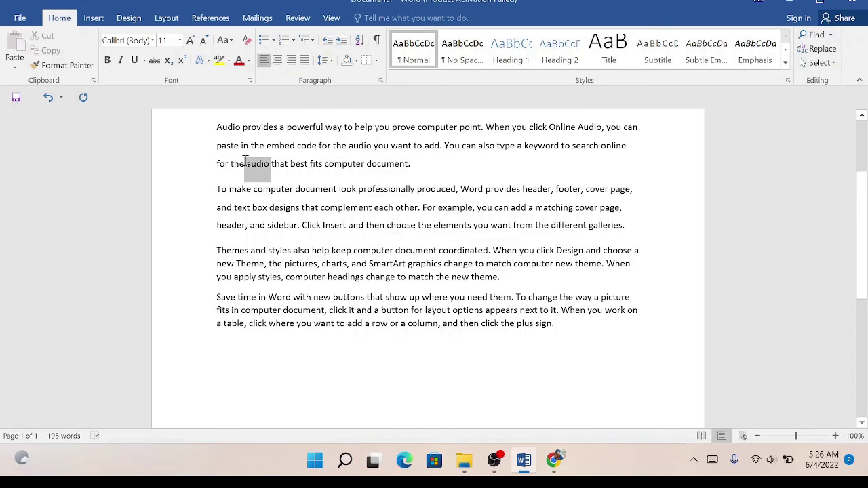
pyautogui.click(294, 166)
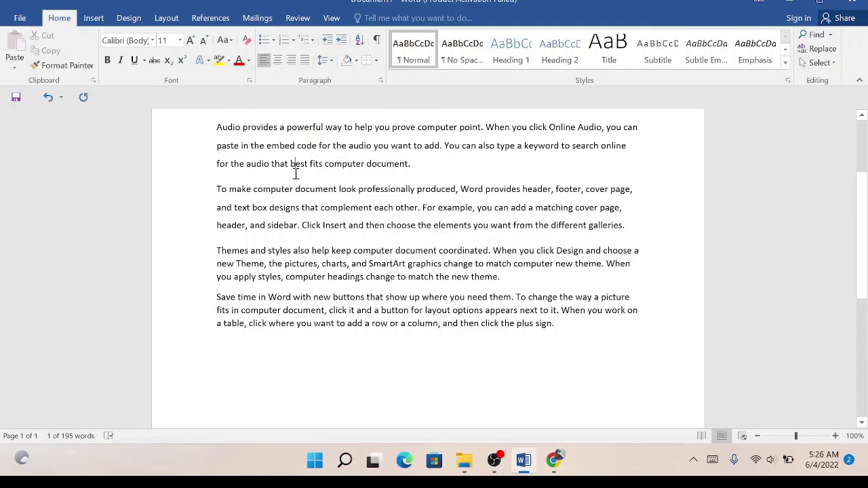
pyautogui.scroll(2, 295, 173)
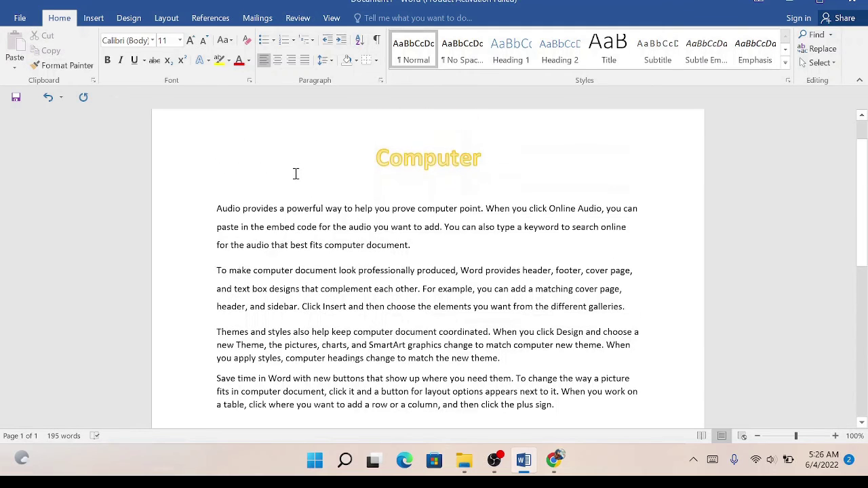
pyautogui.scroll(-1, 295, 173)
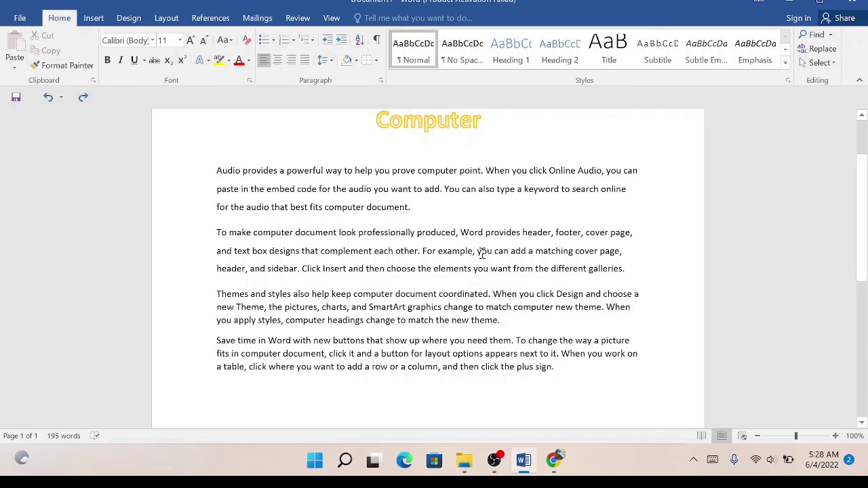
# Strike through the first two paragraphs, then clear all their formatting
pyautogui.click(624, 269)
pyautogui.keyDown('shift'); pyautogui.click(375, 171); pyautogui.keyUp('shift')
pyautogui.moveTo(381, 178); pyautogui.dragTo(214, 173)
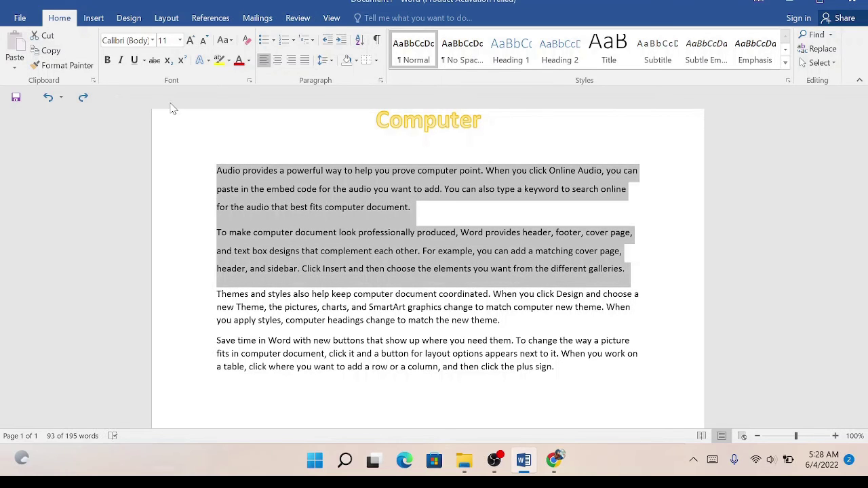
pyautogui.click(155, 61)
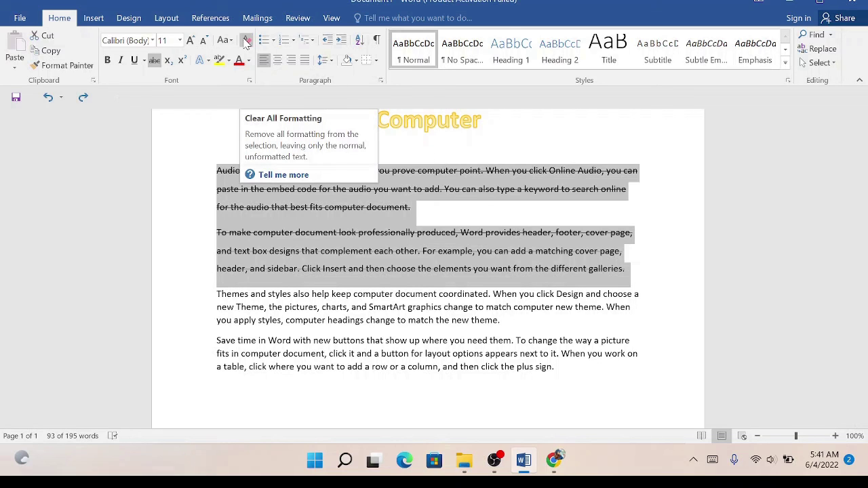
pyautogui.click(246, 42)
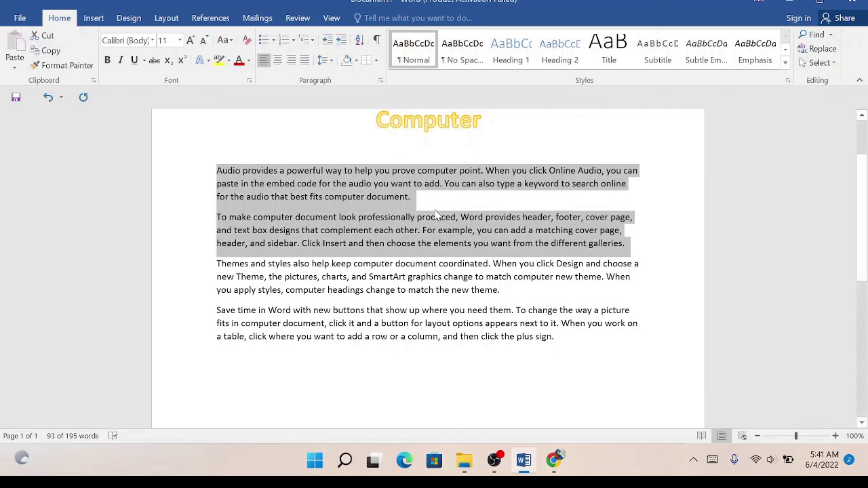